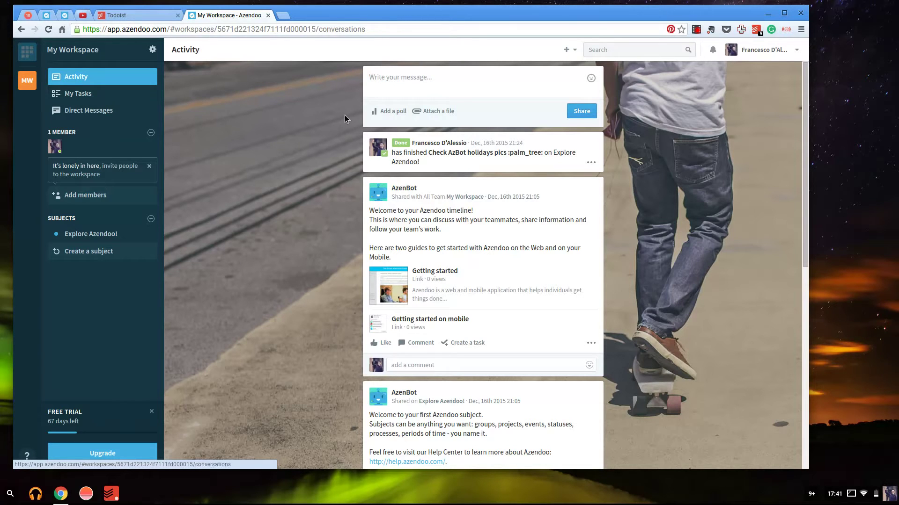
Open My Tasks to see the Now list with the single task 'Test'
scroll(346, 117, "down", 8)
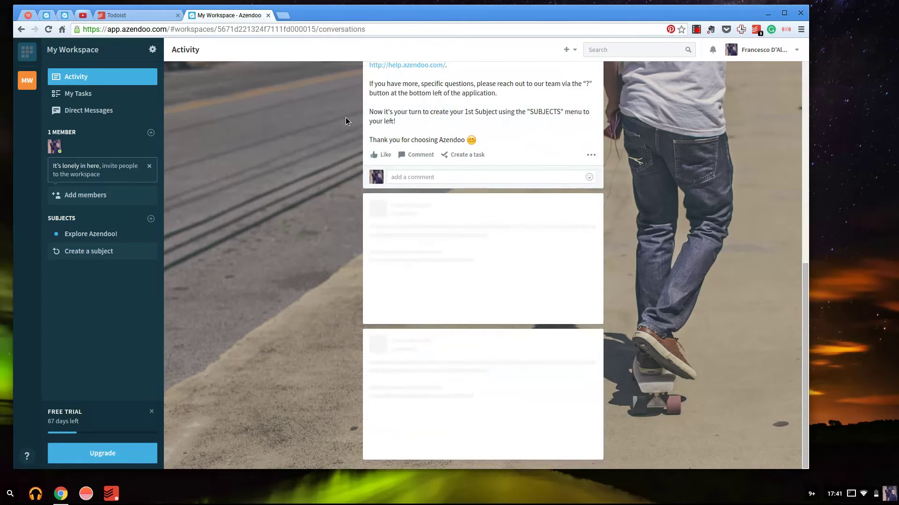
scroll(345, 117, "up", 8)
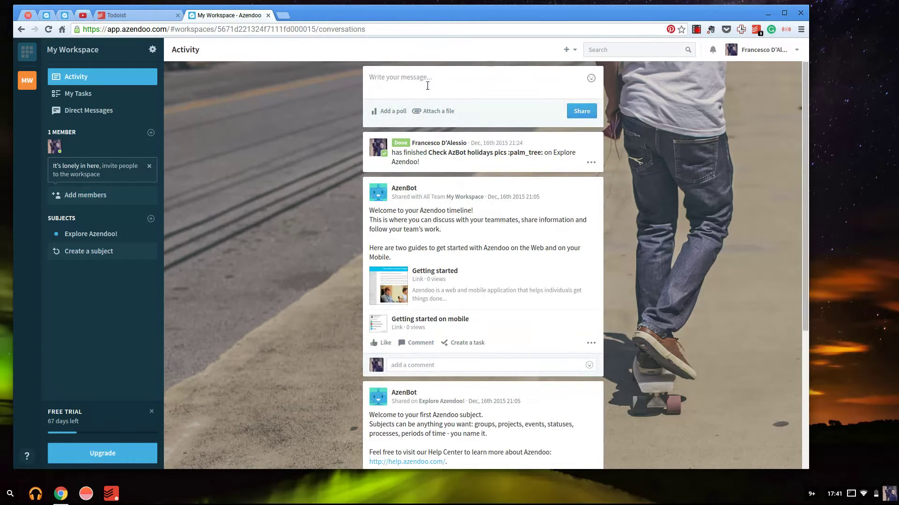
mouse_move(438, 115)
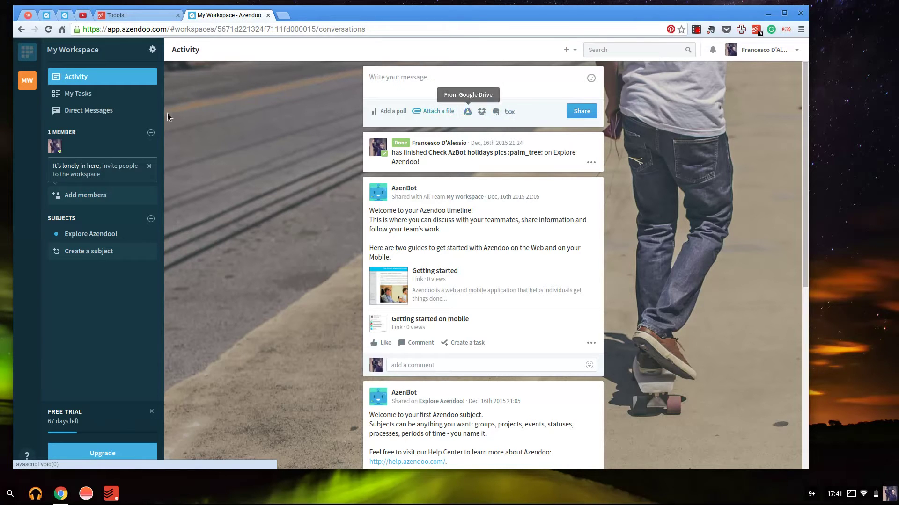
left_click(86, 97)
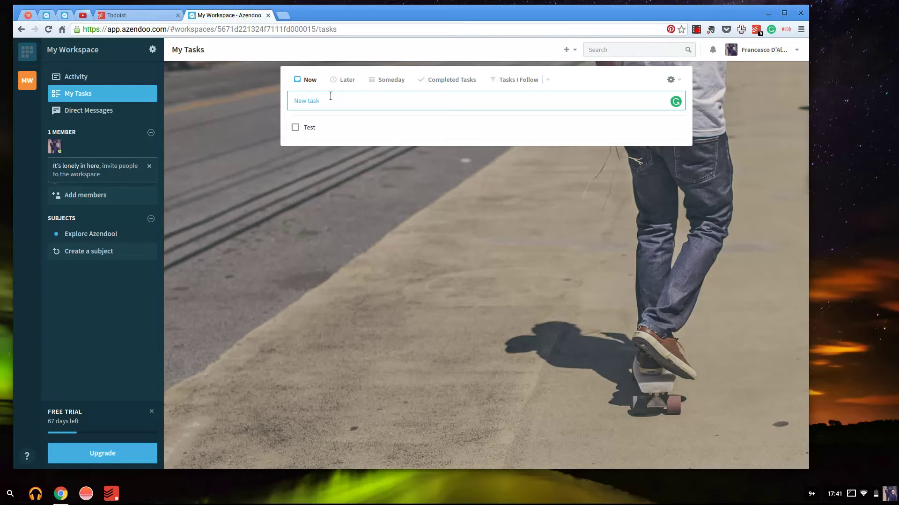
Add a new task named 'Test 2' to My Tasks
type("Test 2")
key("Return")
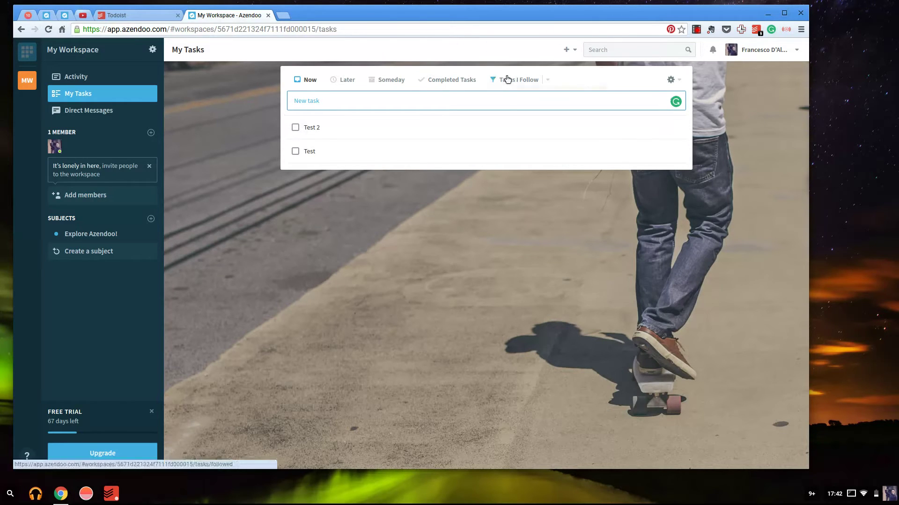
left_click(547, 80)
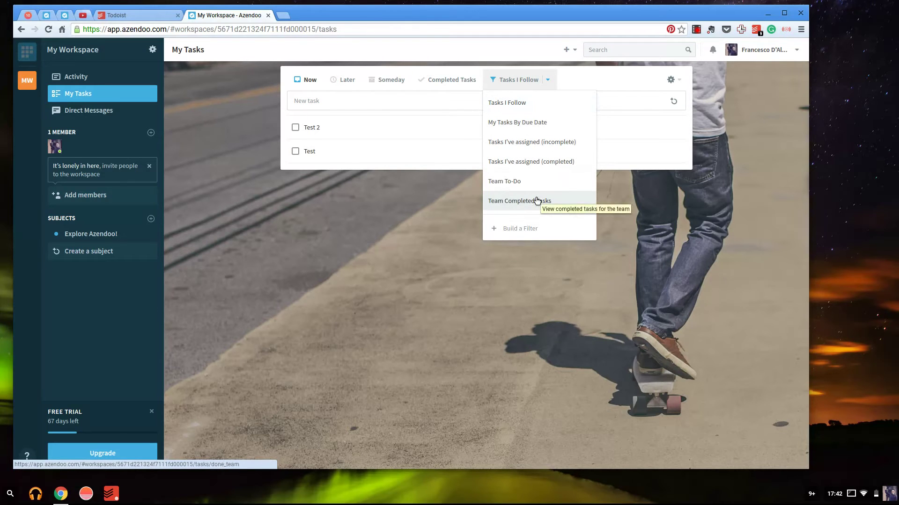
left_click(445, 223)
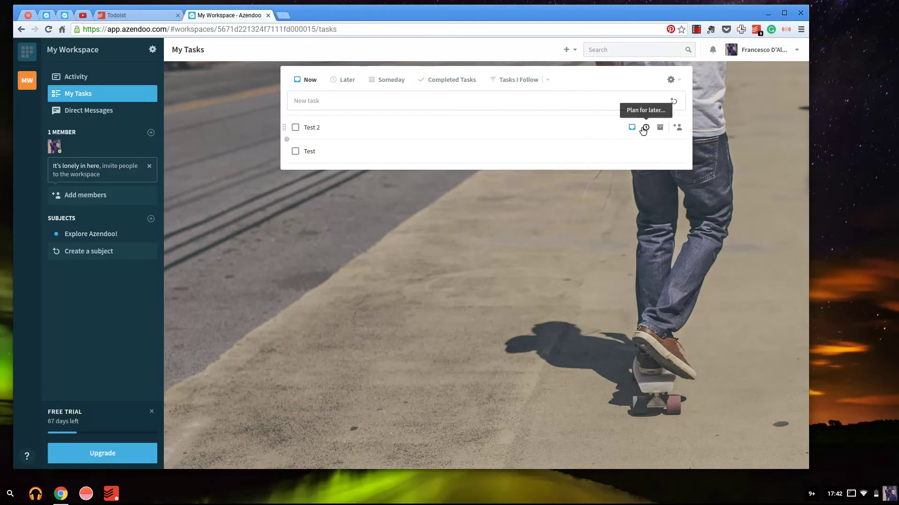
Plan 'Test 2' for tomorrow and view it in the Later list
left_click(643, 130)
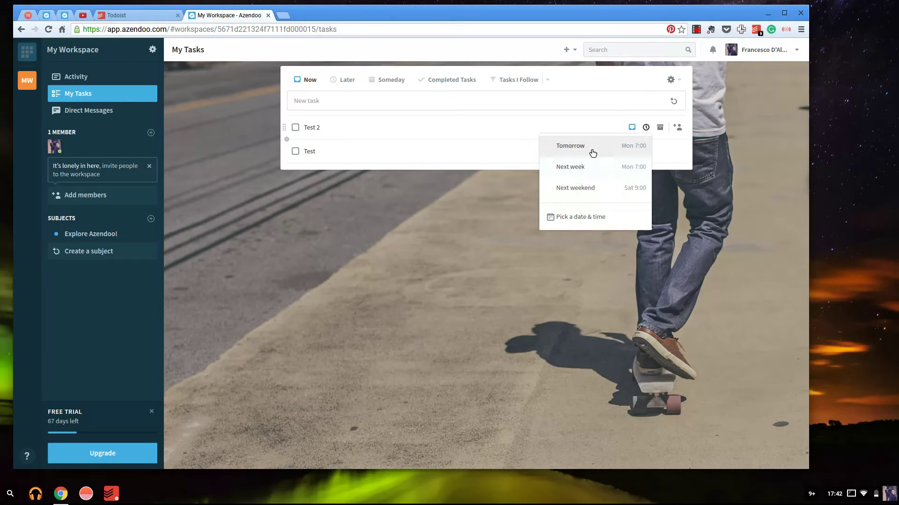
left_click(591, 149)
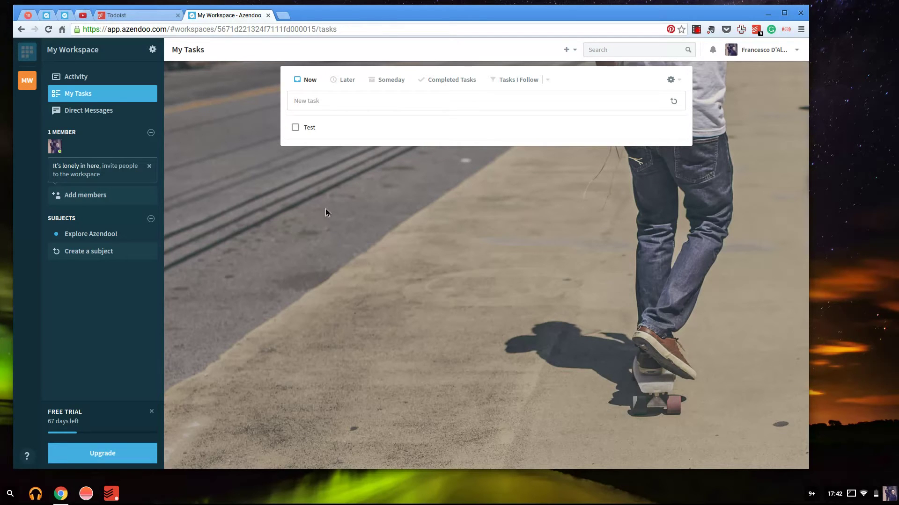
left_click(348, 82)
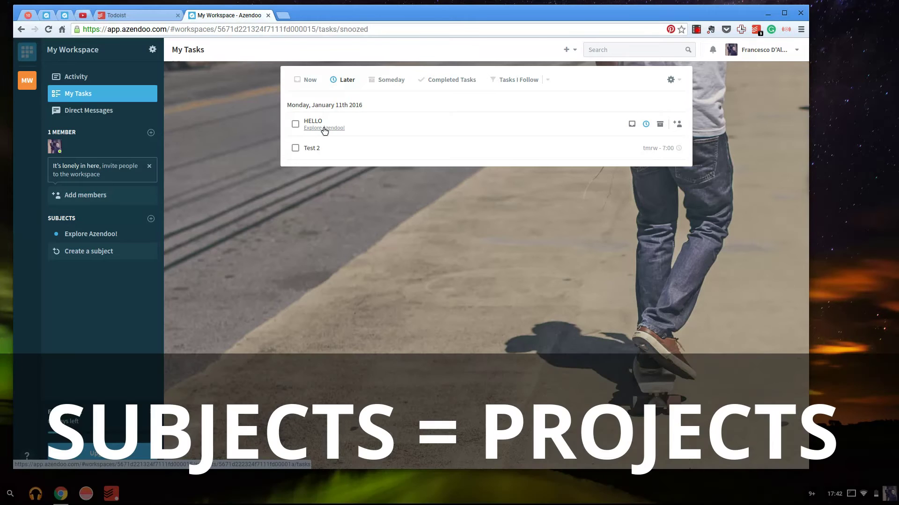
Start creating a new subject, cancel it, and look at the create menu
left_click(151, 219)
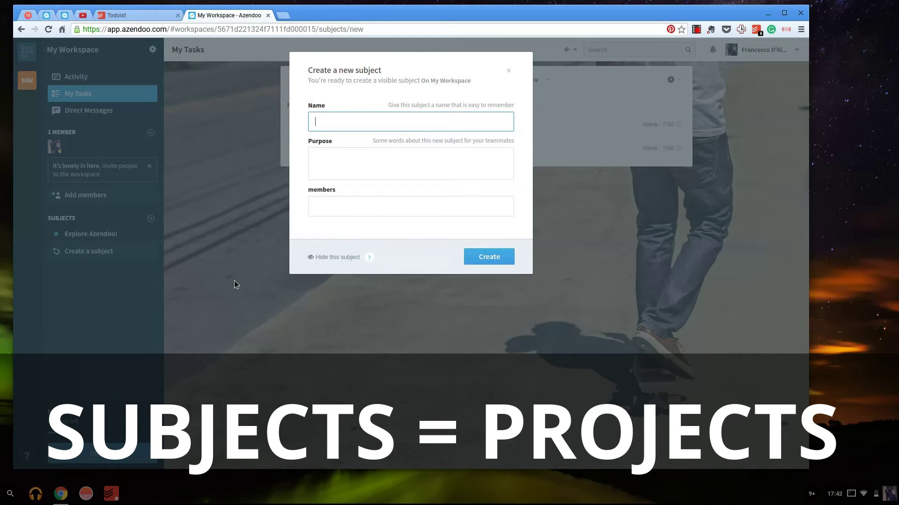
left_click(510, 71)
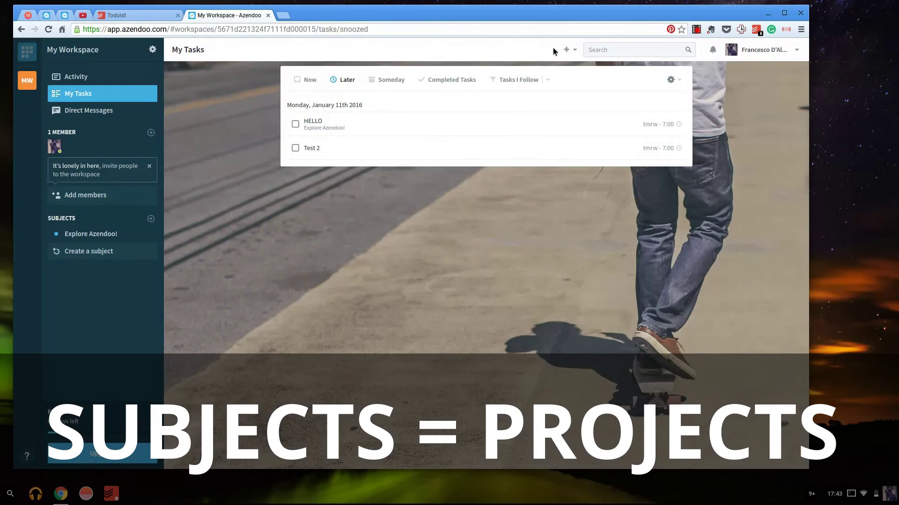
left_click(569, 50)
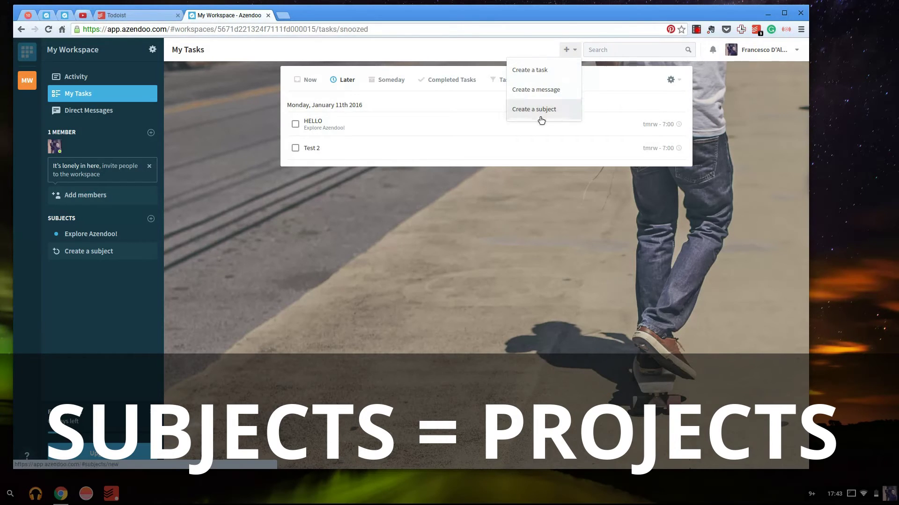
Return to the Now list and show its calendar sync, import and export options
left_click(310, 81)
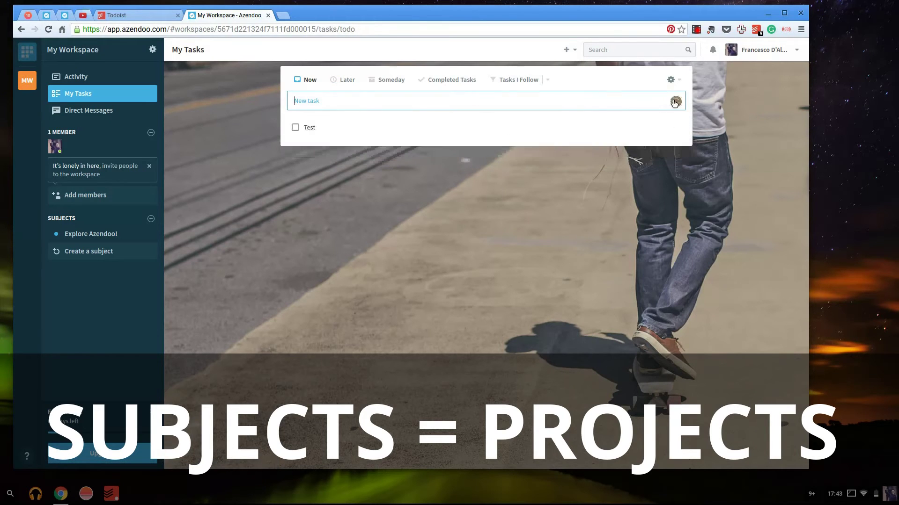
mouse_move(673, 102)
left_click(673, 81)
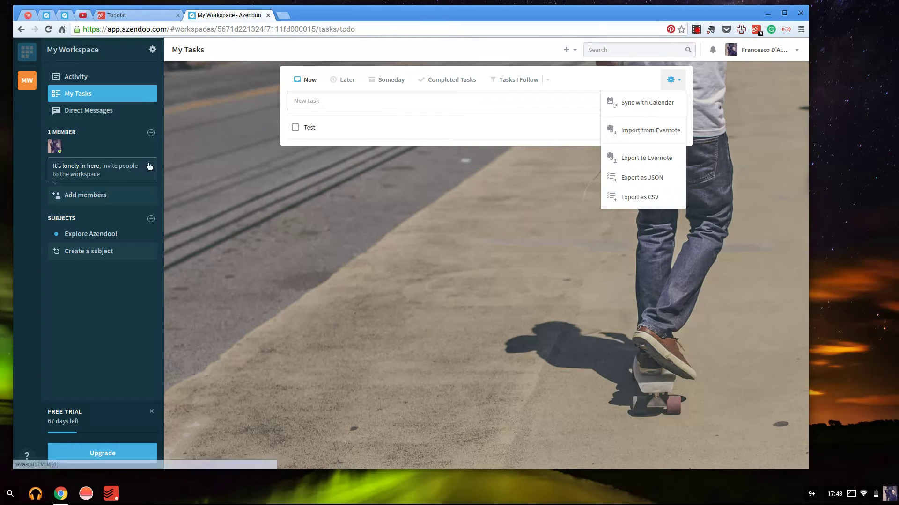
Dismiss the invite-people hint, close the invite members dialog, and open the empty Direct Messages
left_click(68, 141)
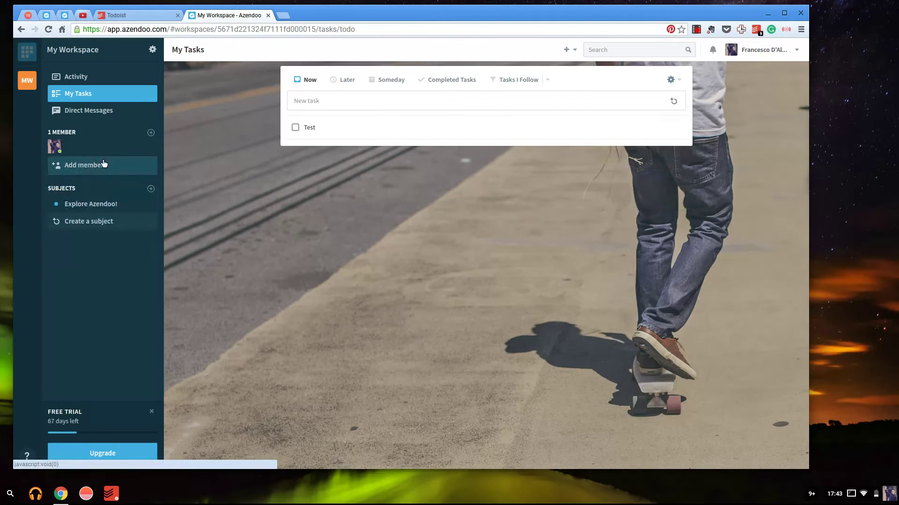
left_click(151, 134)
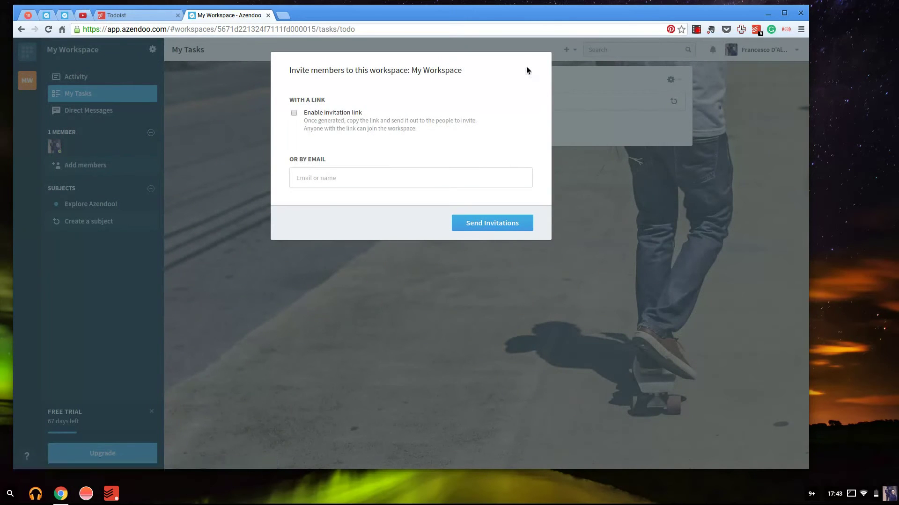
left_click(226, 150)
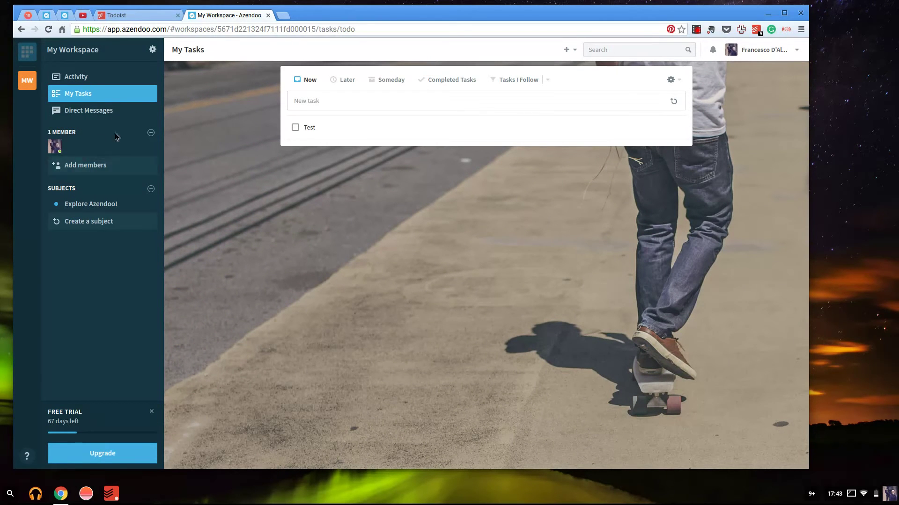
left_click(85, 113)
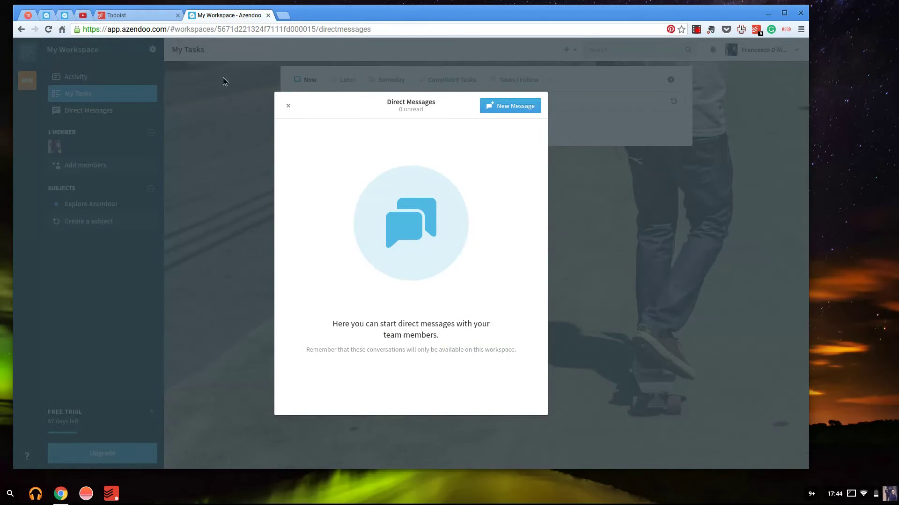
Close Direct Messages, switch to the Activity feed, and open your profile page
left_click(288, 107)
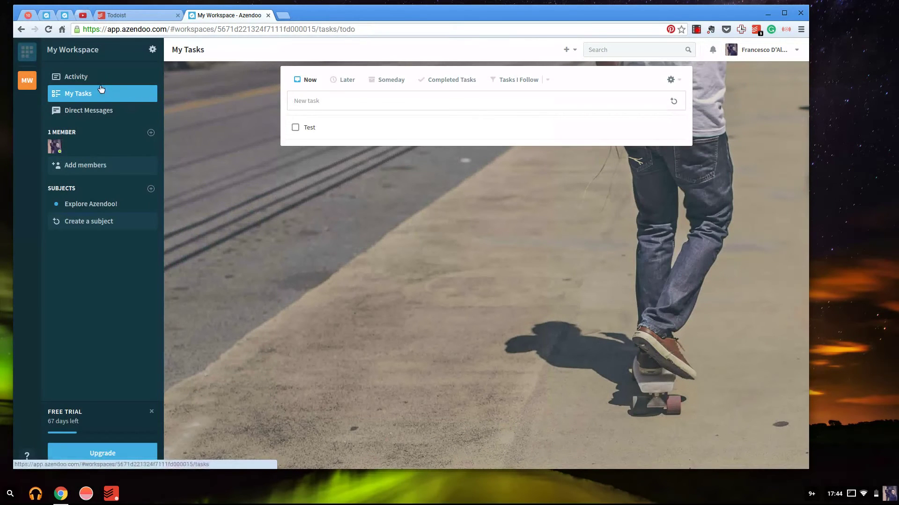
left_click(75, 77)
left_click(764, 50)
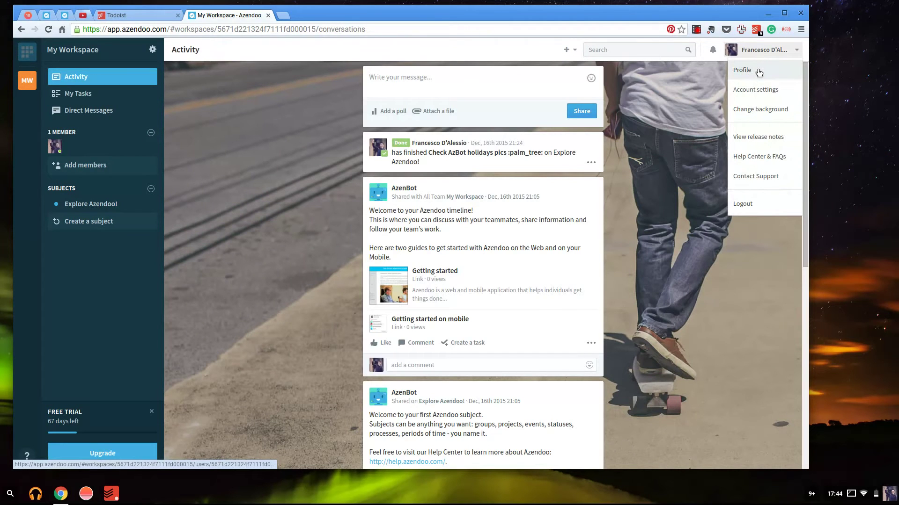
left_click(759, 71)
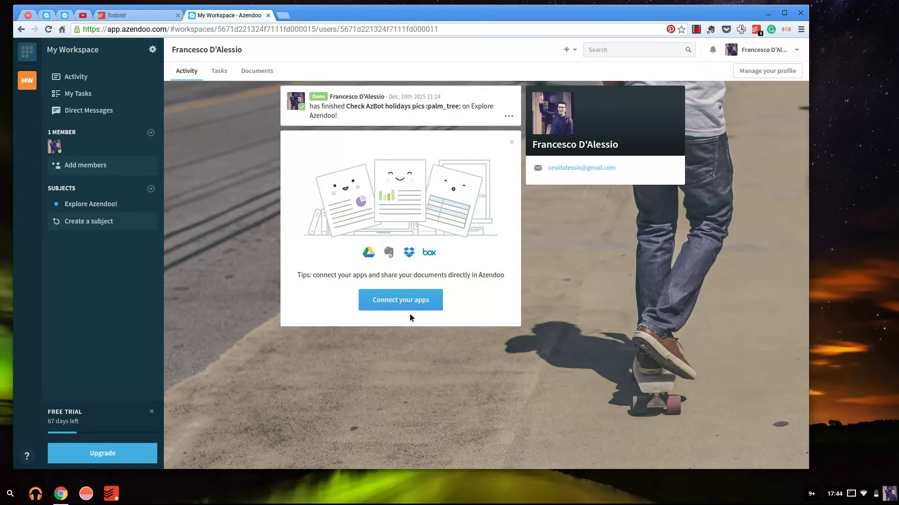
left_click(766, 48)
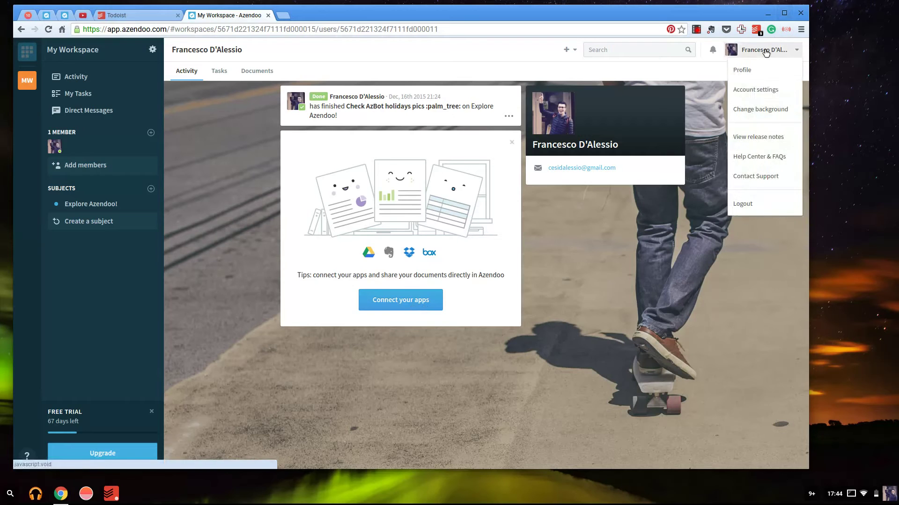
Review the Personal Settings, Integrations (Google linked) and Devices tabs in account settings
left_click(746, 92)
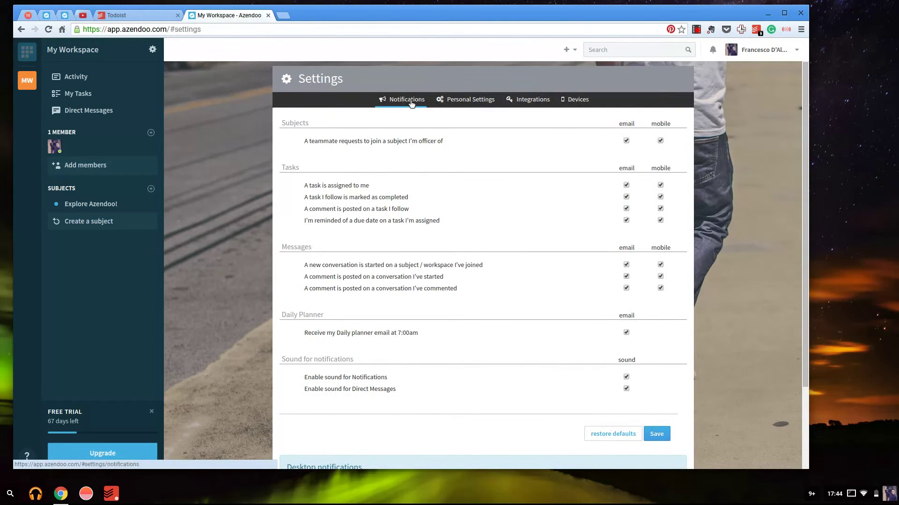
left_click(454, 103)
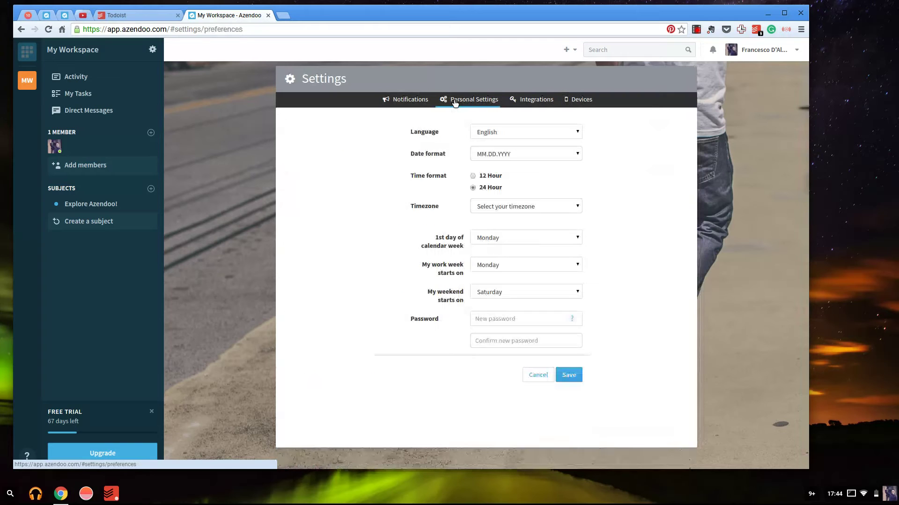
left_click(523, 101)
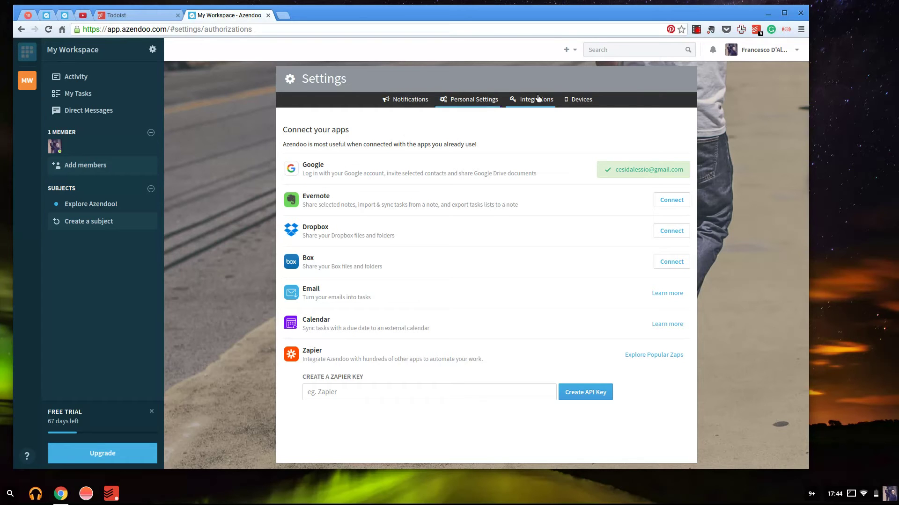
left_click(578, 105)
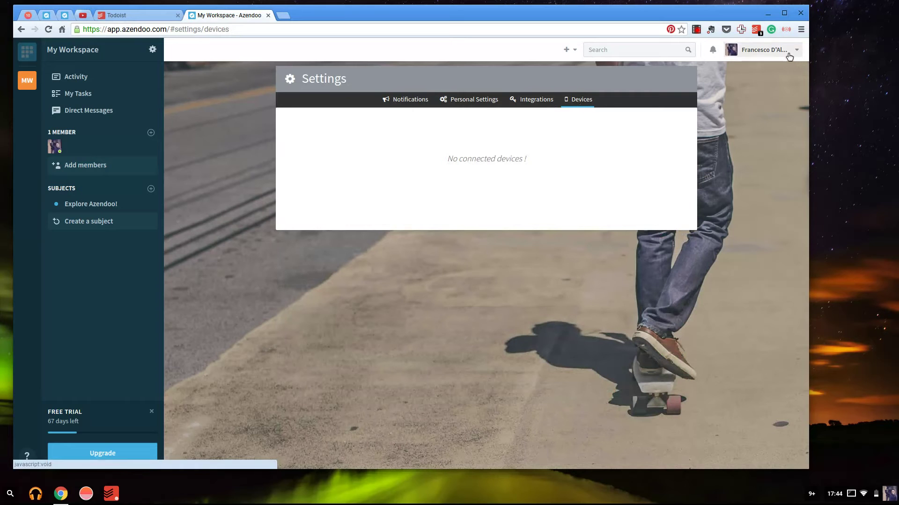
left_click(790, 56)
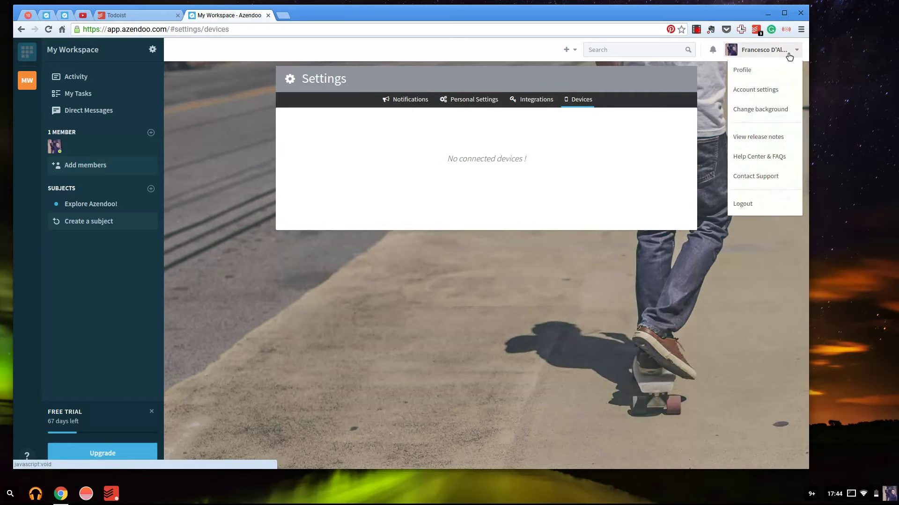
Open the Backgrounds picker from the account menu
left_click(768, 109)
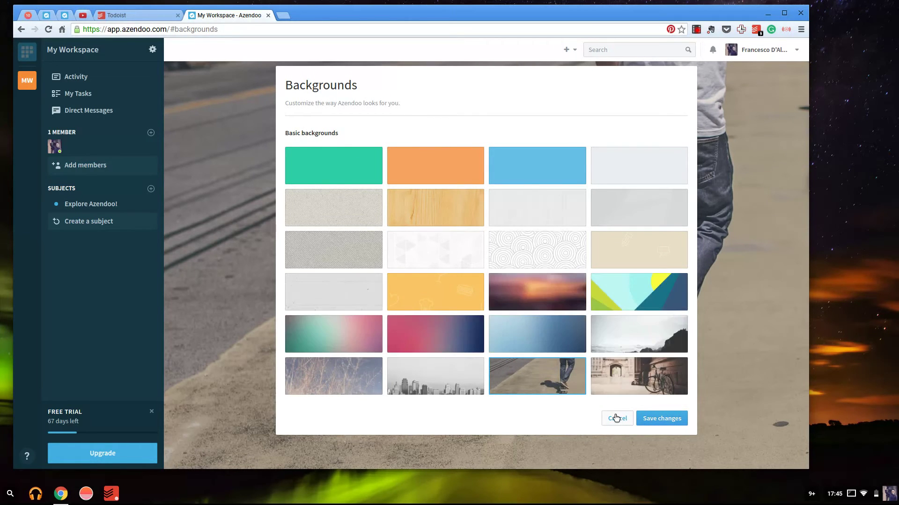
Close the background picker, browse the Explore Azendoo! activity feed, and open its Tasks tab
left_click(616, 418)
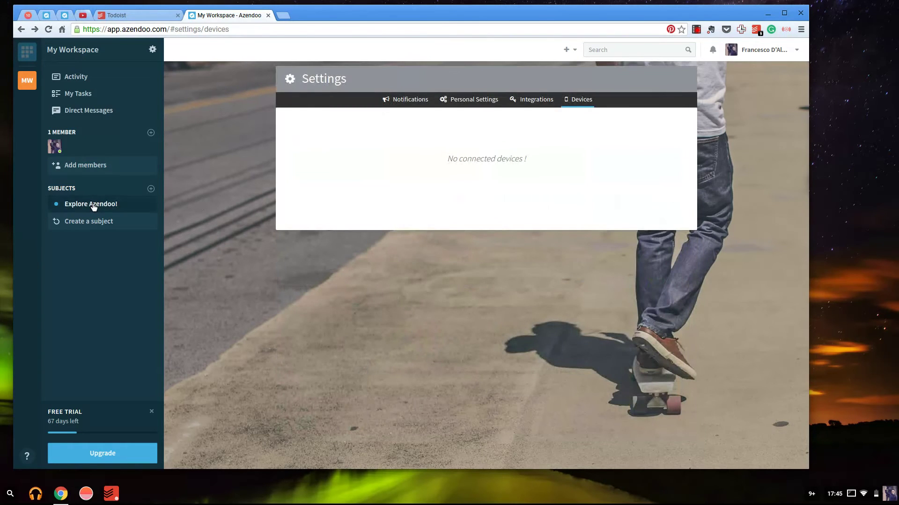
left_click(93, 207)
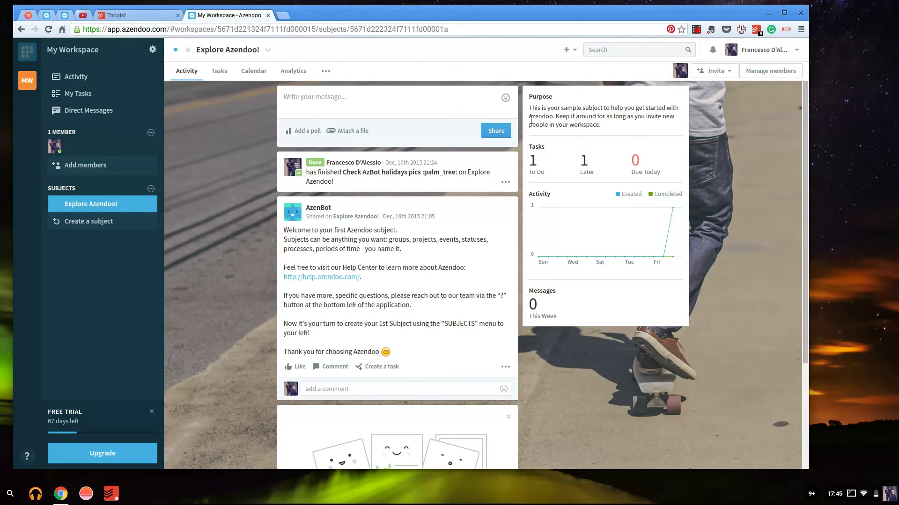
scroll(365, 243, "down", 3)
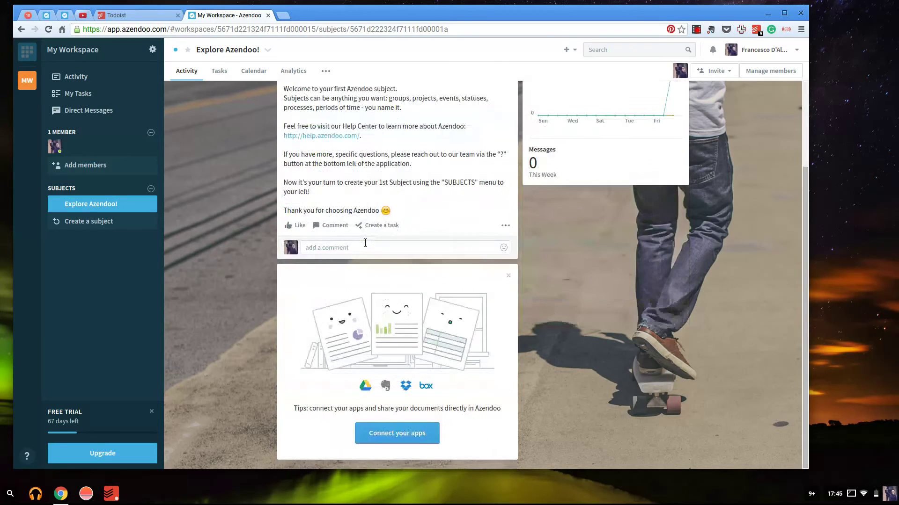
scroll(365, 243, "up", 3)
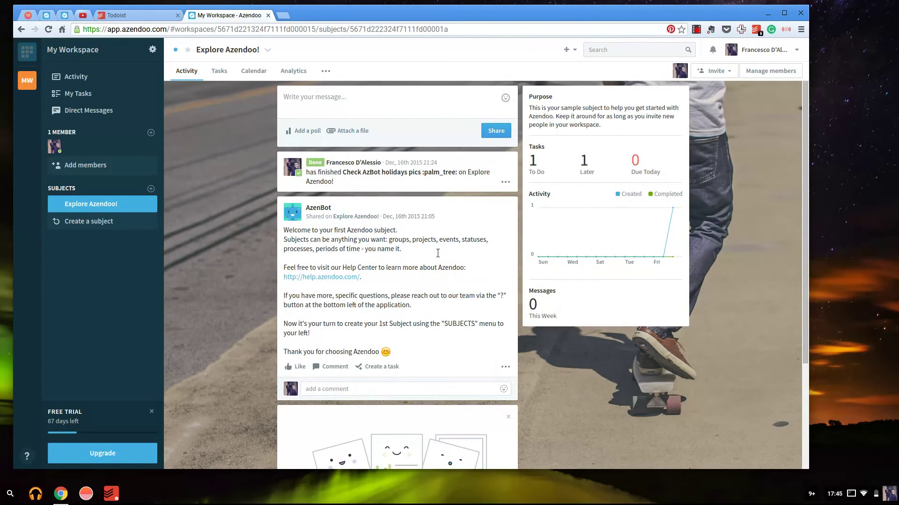
left_click(219, 72)
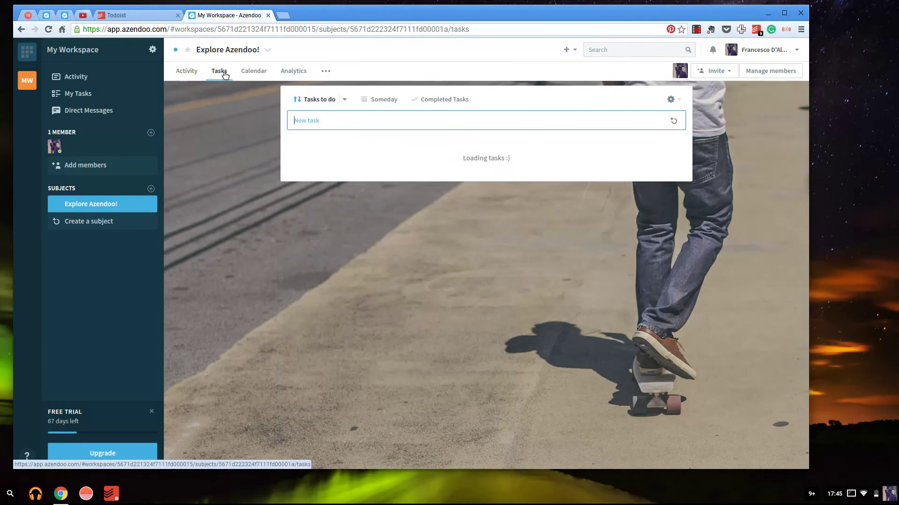
Show the Explore Azendoo! January 2016 calendar and check its member filter without choosing anyone
left_click(253, 74)
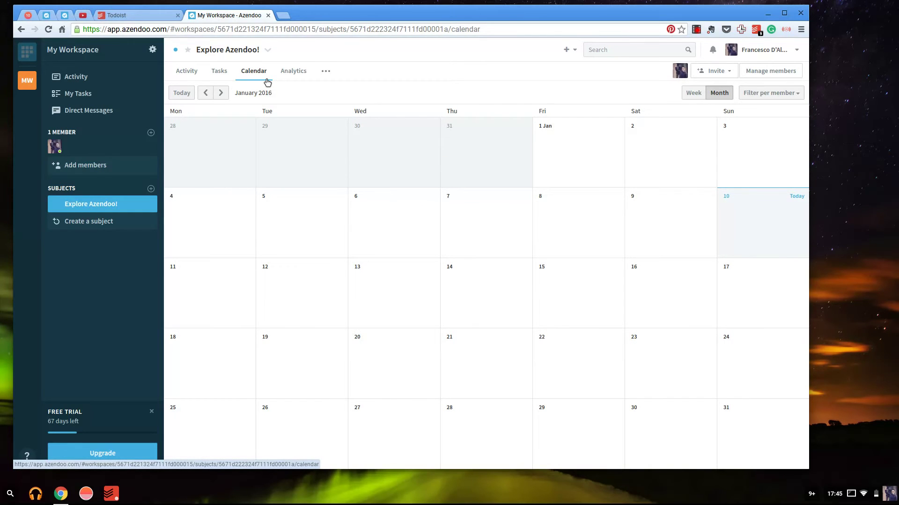
left_click(760, 96)
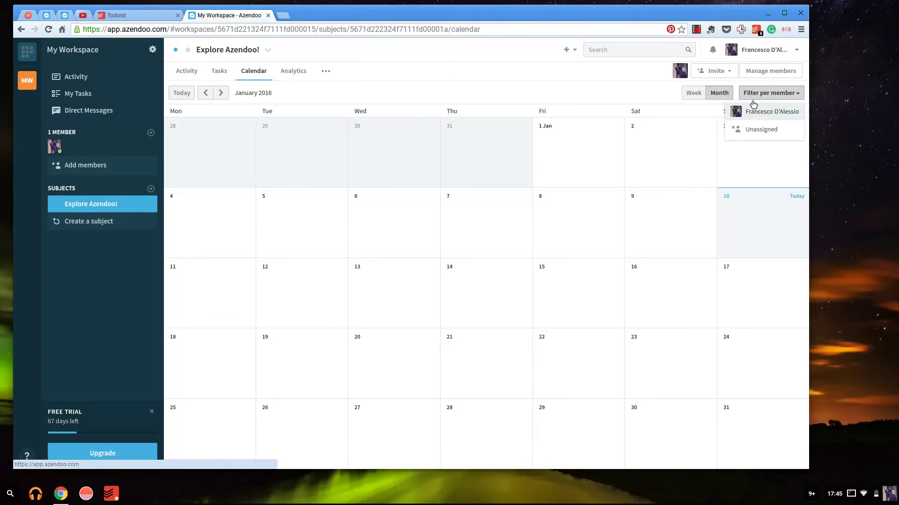
left_click(768, 94)
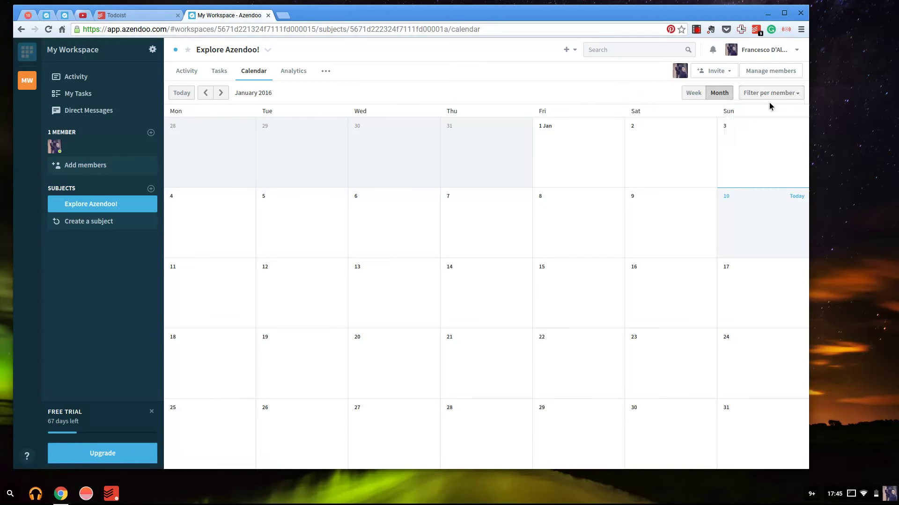
left_click(291, 74)
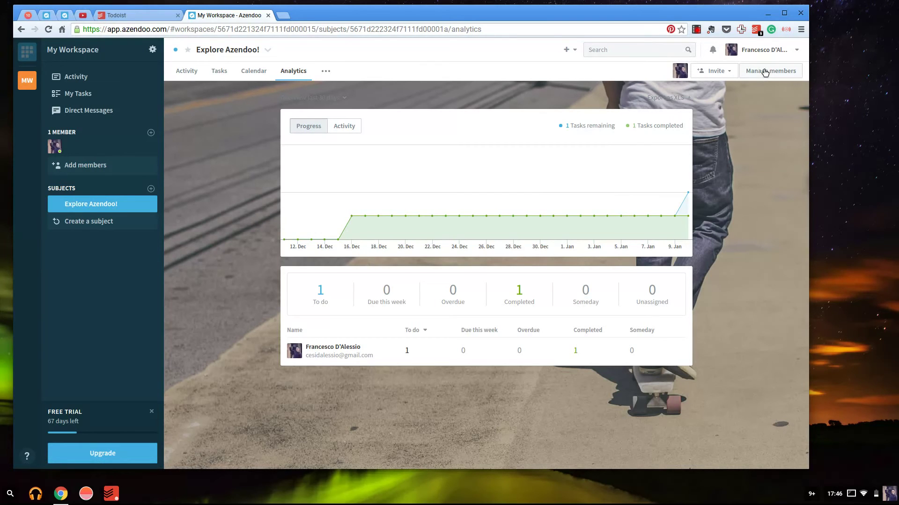
Open the Explore Azendoo! options menu with edit, secret, read-only, archive and delete choices
left_click(268, 50)
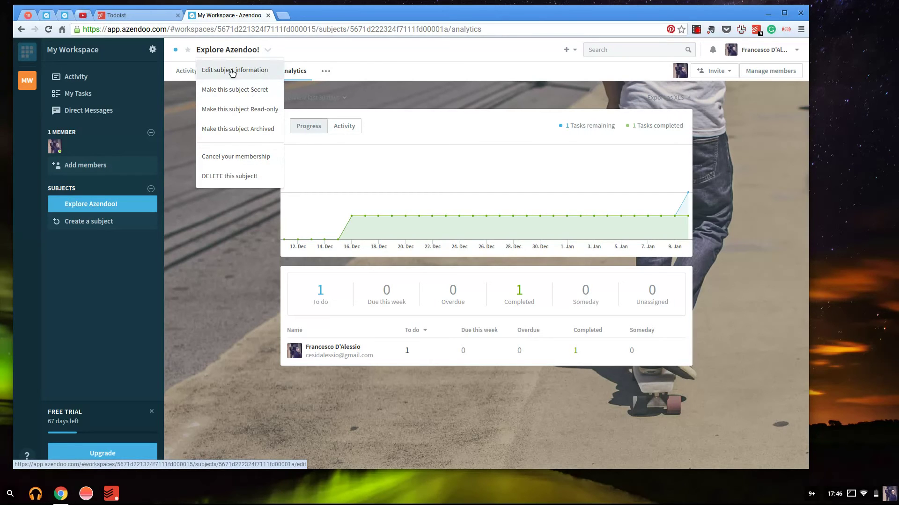
Check the empty notifications panel and the Search box, then open My Workspace's settings dialog
left_click(712, 50)
left_click(713, 51)
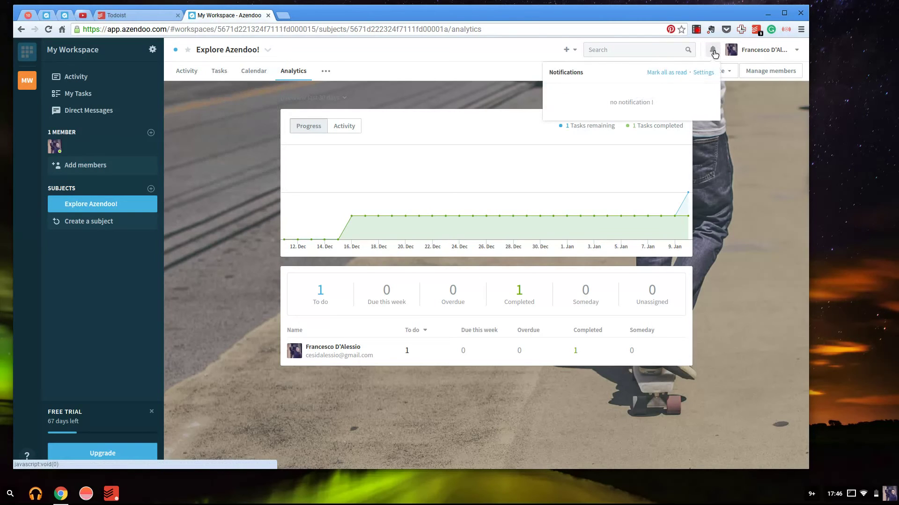
left_click(532, 55)
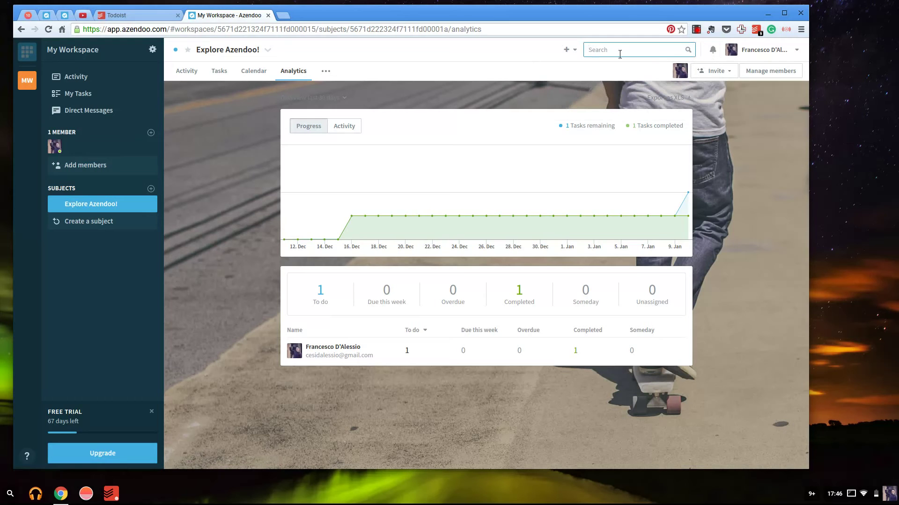
left_click(655, 49)
left_click(153, 57)
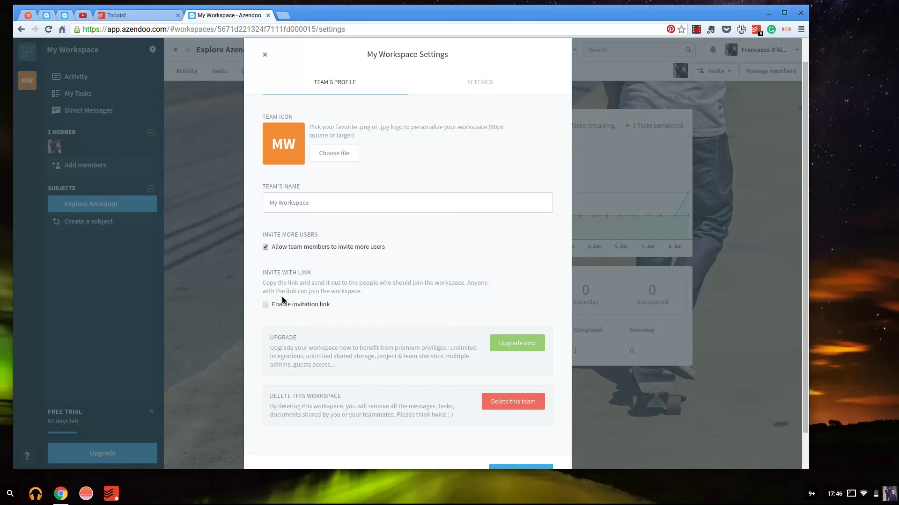
Compare the workspace dialog's Team's Profile and Settings sections, then choose Upgrade now
left_click(457, 89)
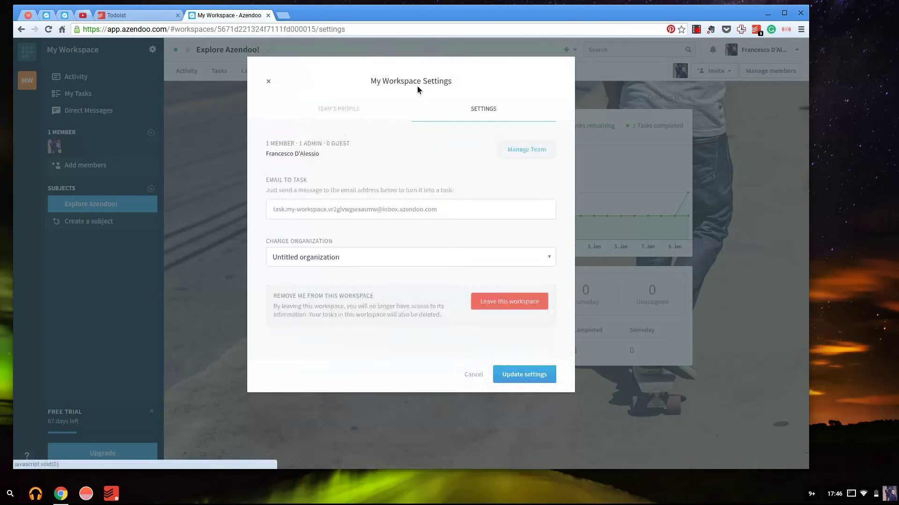
left_click(341, 108)
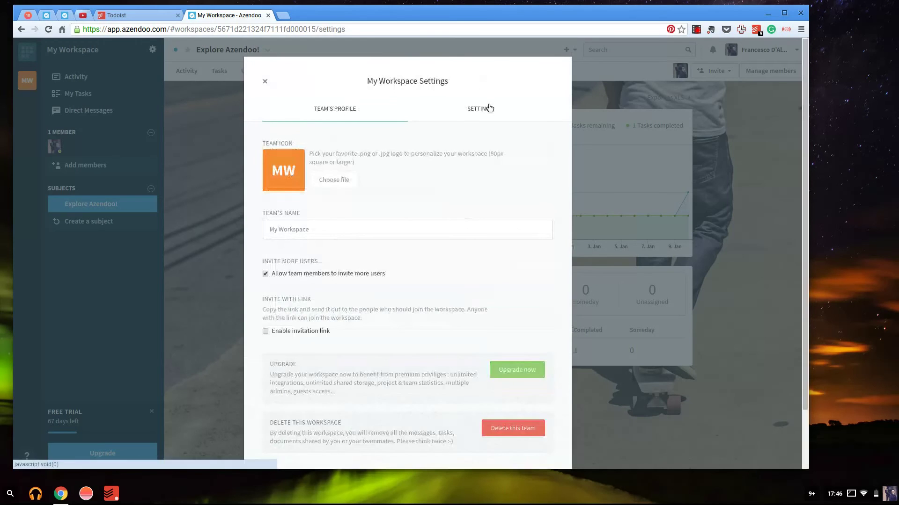
left_click(482, 109)
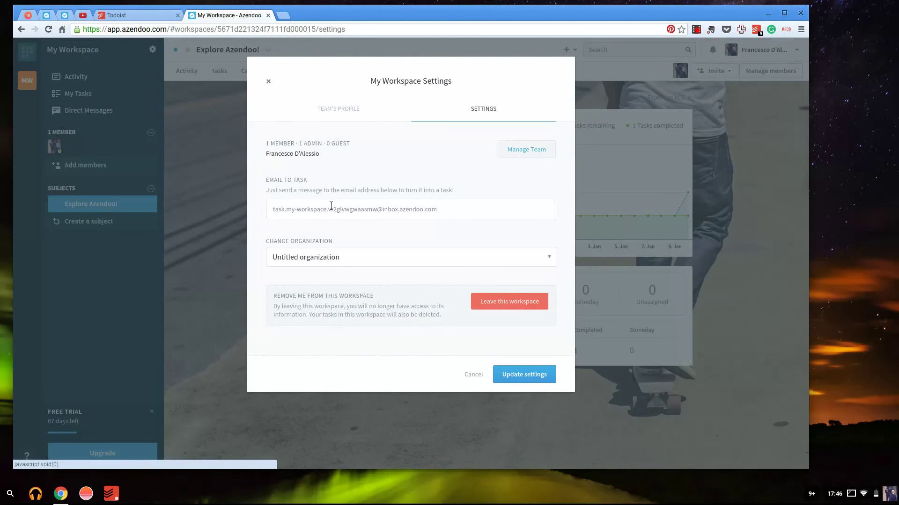
left_click(333, 110)
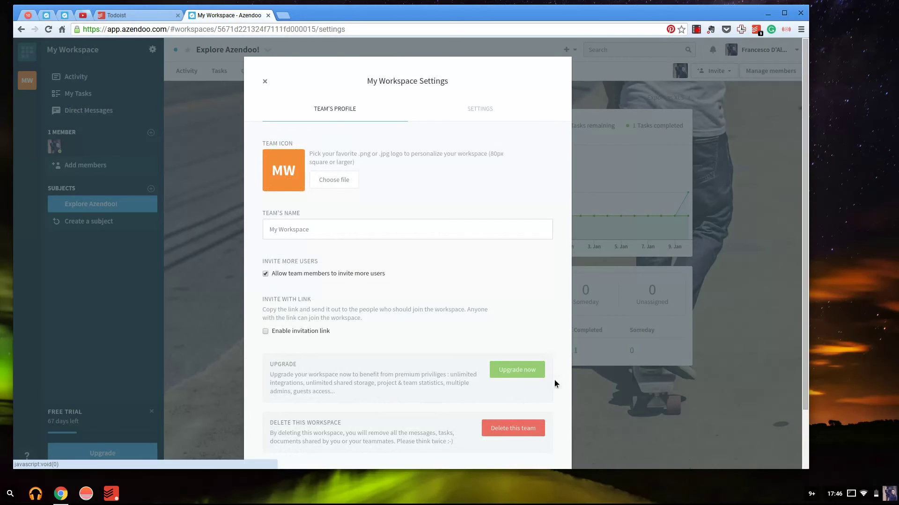
left_click(522, 370)
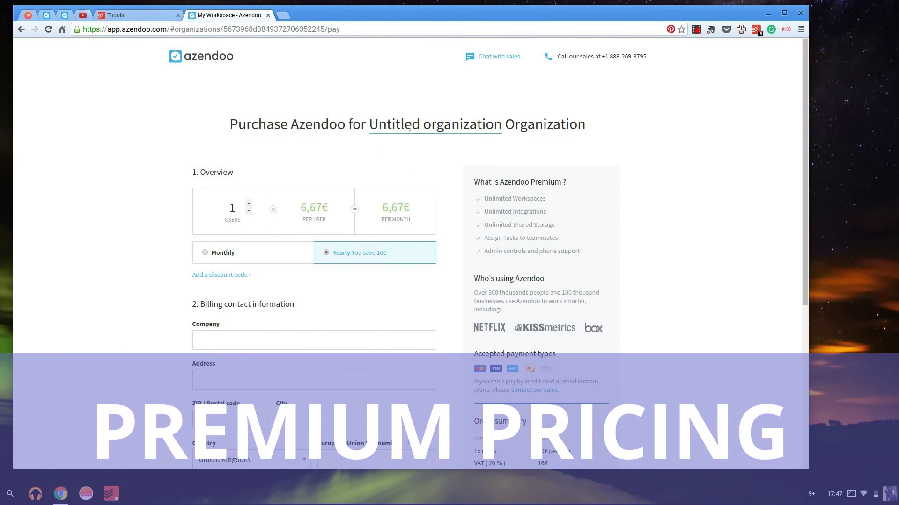
Scroll over the purchase page's yearly billing option and empty billing contact fields
scroll(409, 128, "down", 1)
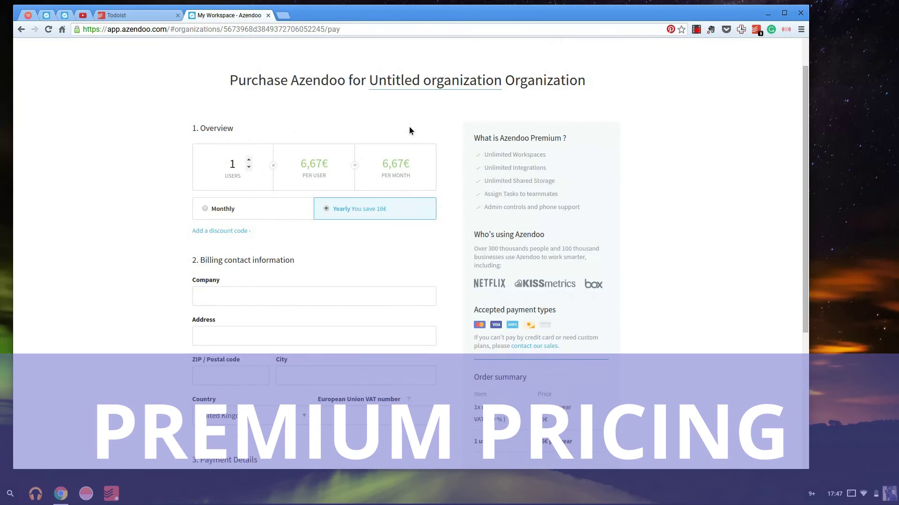
scroll(409, 127, "down", 1)
scroll(367, 126, "up", 1)
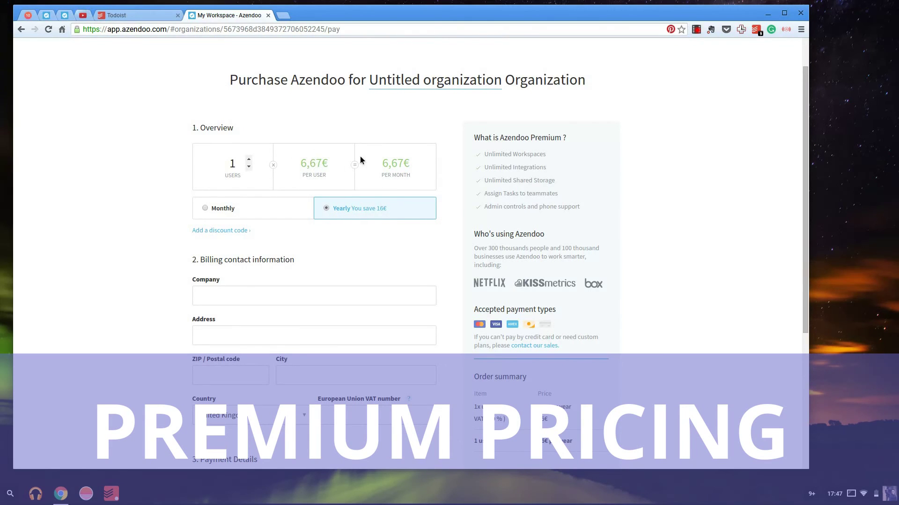
Switch to monthly billing and raise users to 5, giving 40€ plus 8€ VAT
left_click(226, 212)
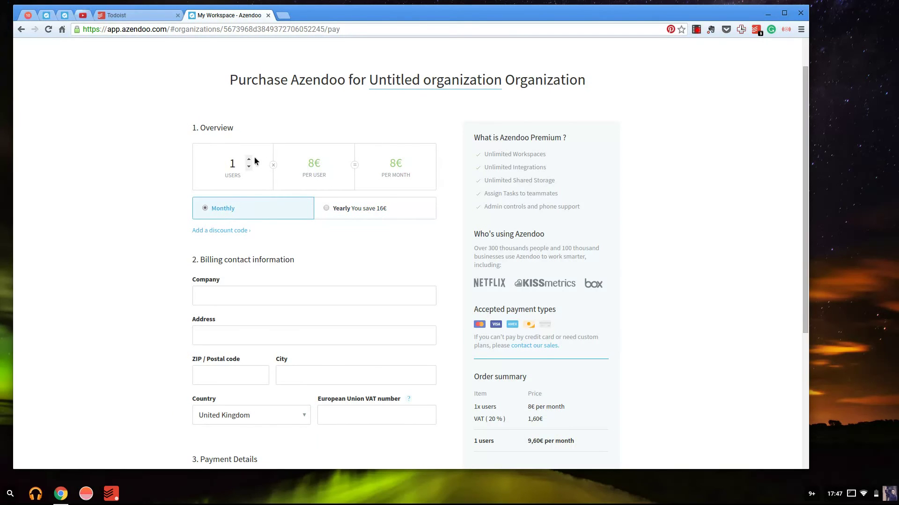
left_click(248, 160)
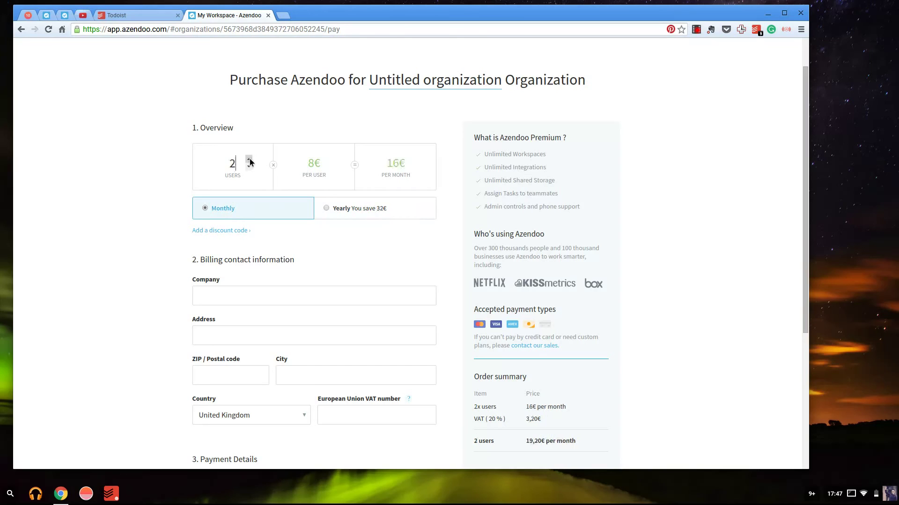
left_click(249, 160)
left_click(249, 161)
left_click(249, 161)
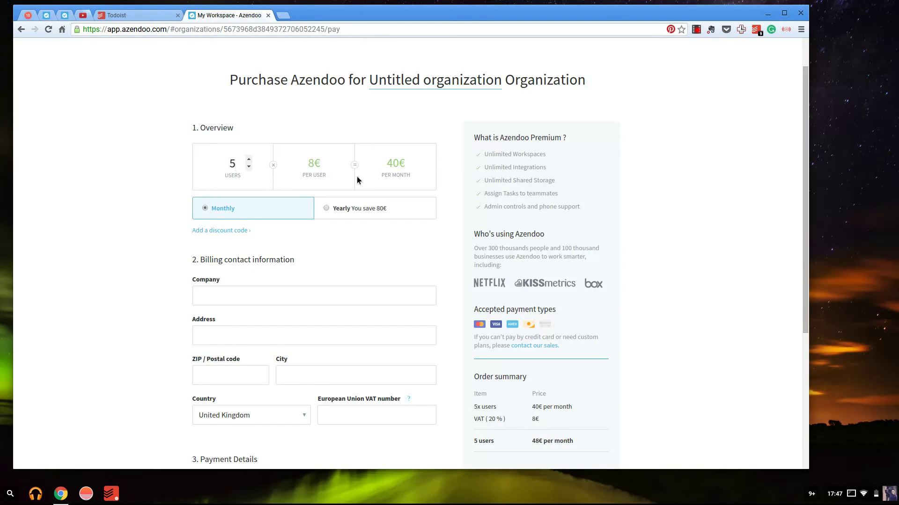
scroll(357, 176, "down", 4)
scroll(356, 176, "up", 4)
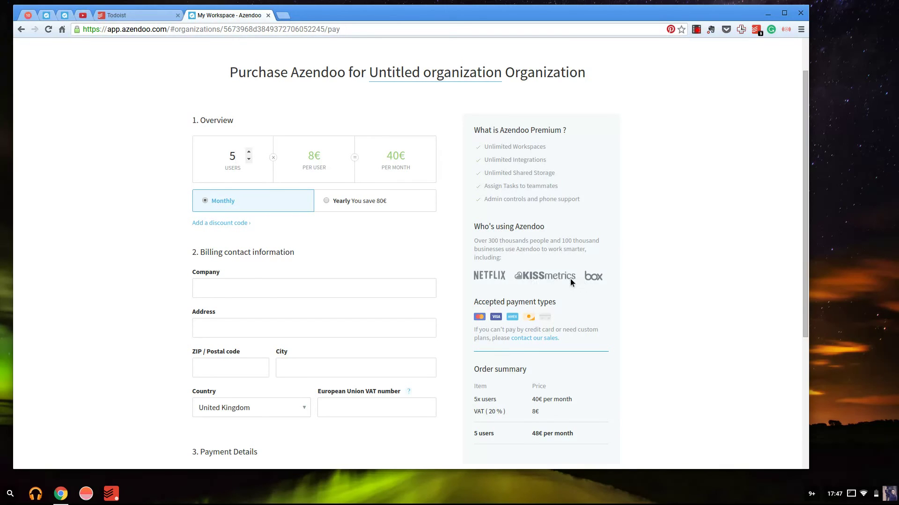
scroll(510, 200, "up", 2)
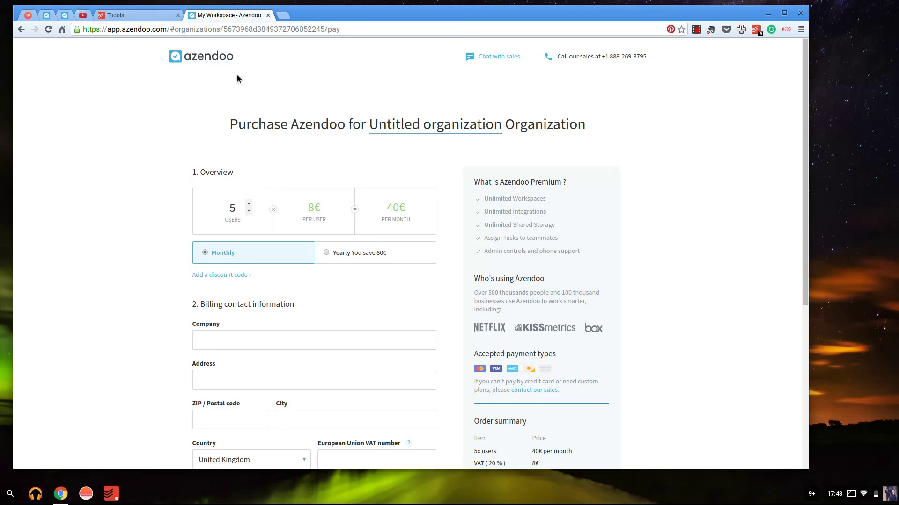
Open the Untitled organization's Settings and launch the desktop download page in a new tab
left_click(215, 62)
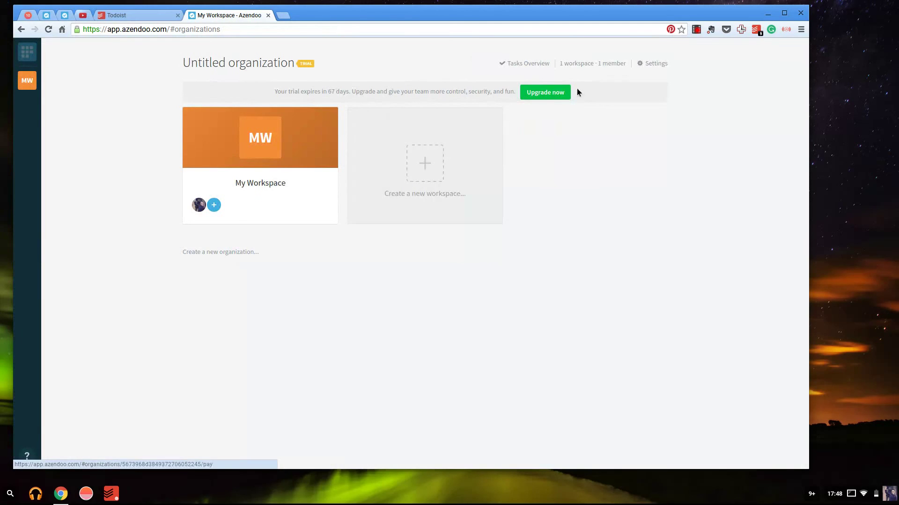
left_click(663, 67)
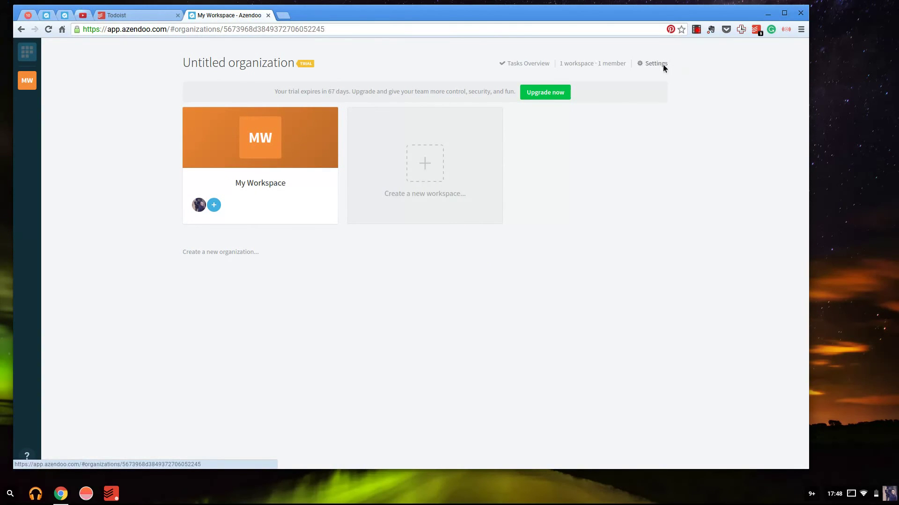
left_click(663, 68)
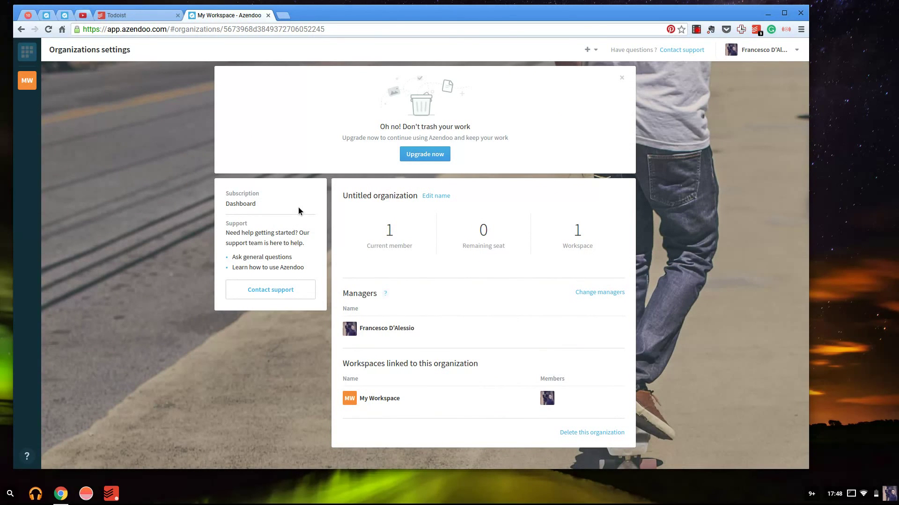
left_click(220, 47)
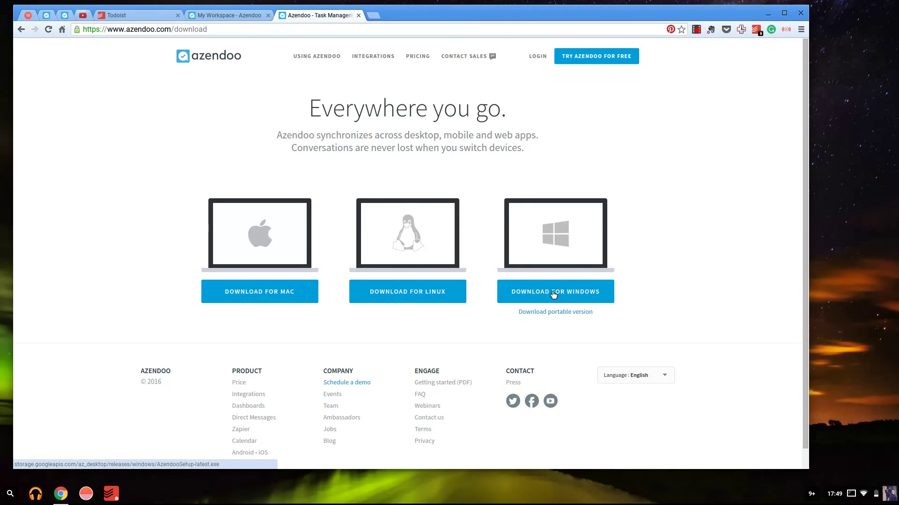
Scroll the download page past the Mac, Linux, Windows and portable Windows apps
scroll(553, 293, "down", 1)
scroll(553, 294, "up", 1)
scroll(275, 308, "down", 1)
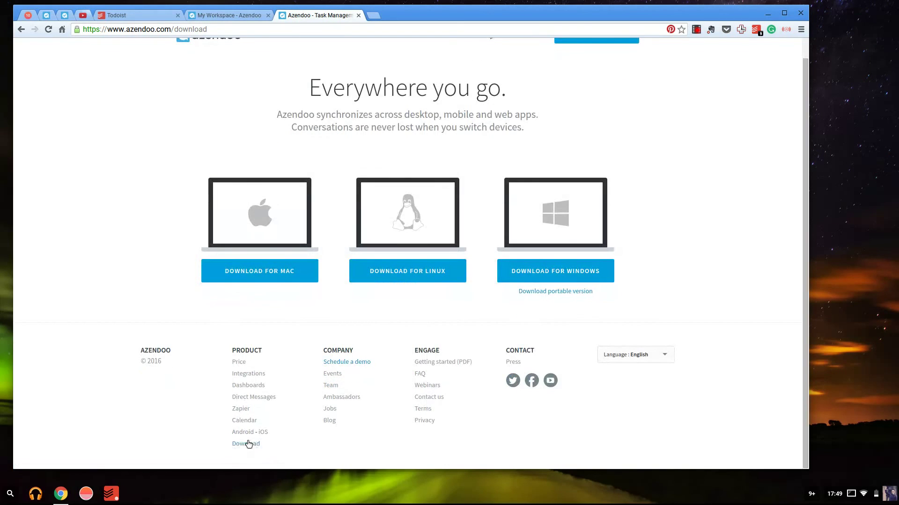